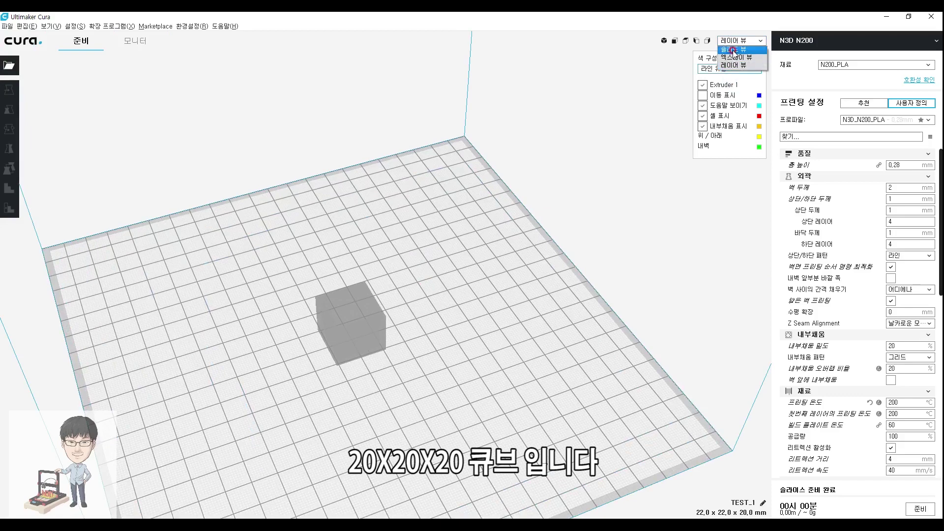
Examine the hollow cube model and its interior from above in solid view
scroll(320, 374, "up", 5)
scroll(385, 258, "up", 2)
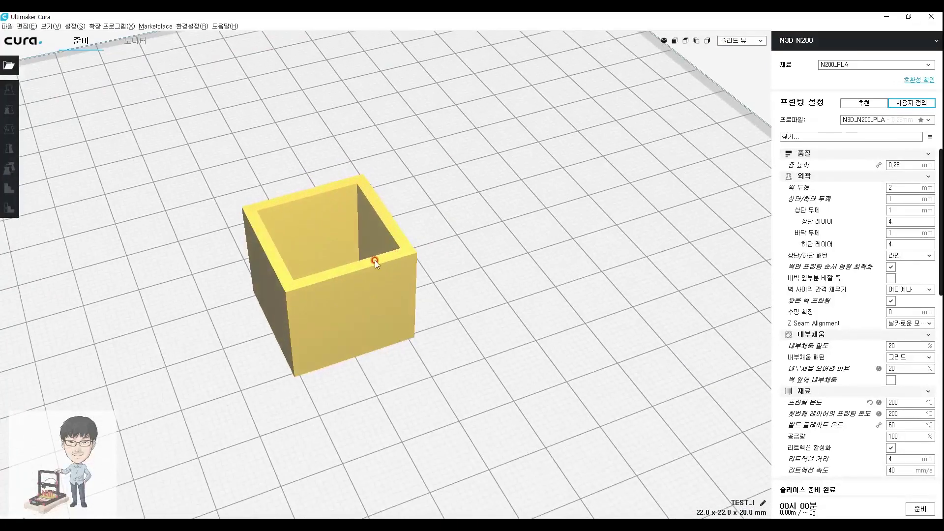
right_click_drag(369, 255, 416, 303)
middle_click_drag(431, 212, 427, 355)
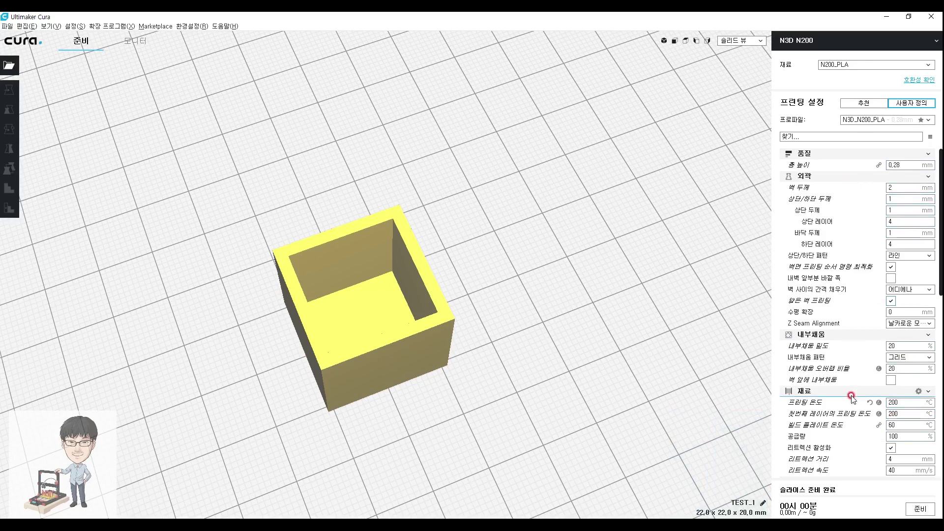
Slice the hollow cube and display the result in layer view
mouse_move(846, 212)
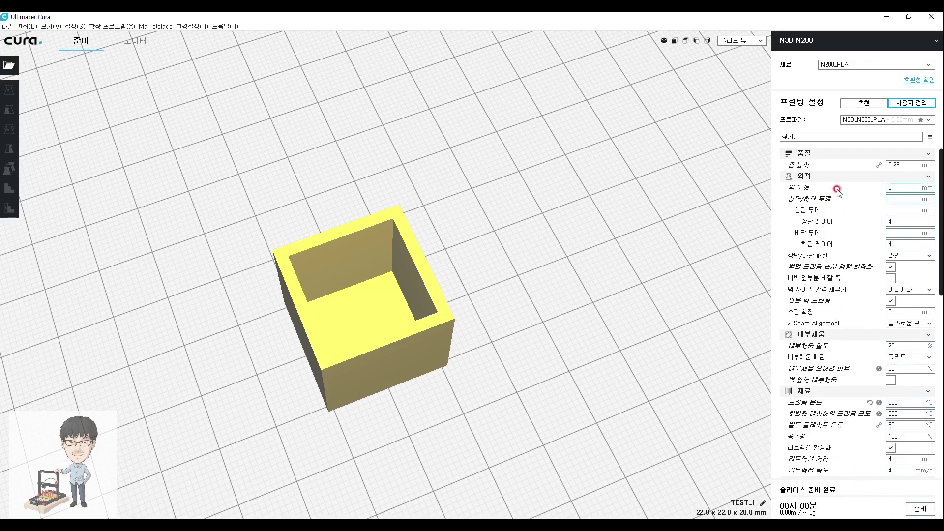
mouse_move(794, 408)
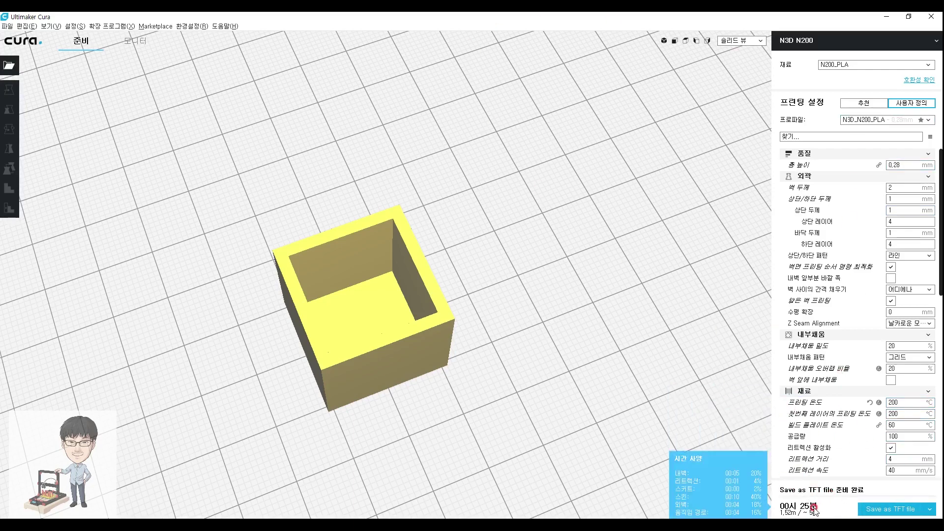
left_click(742, 43)
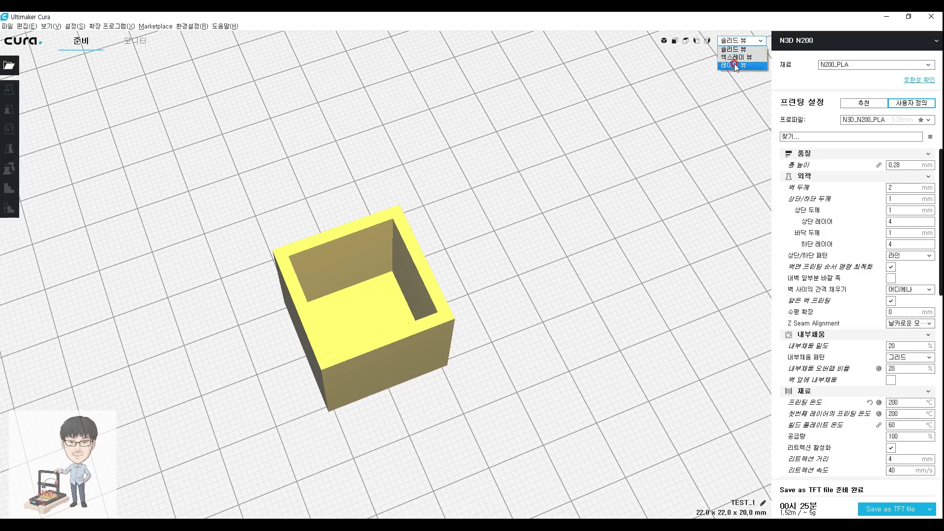
left_click(733, 64)
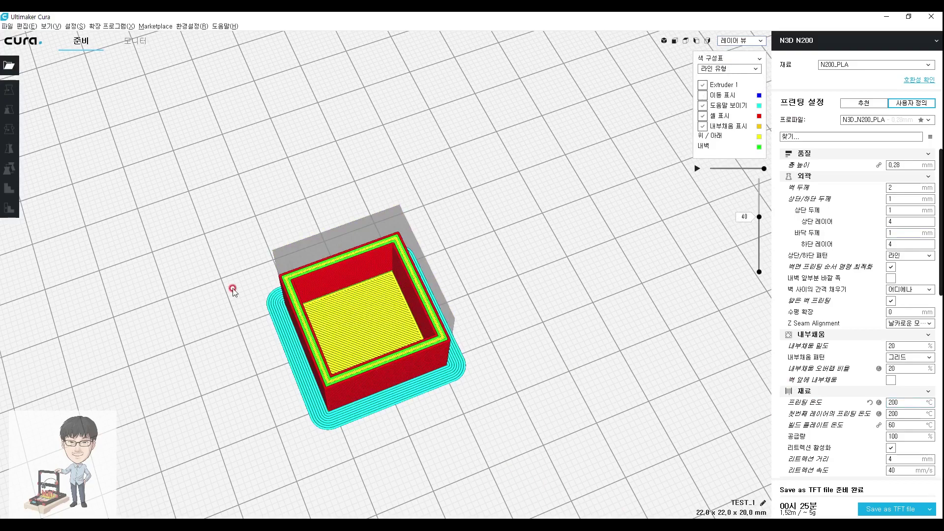
scroll(410, 373, "up", 3)
scroll(400, 227, "up", 1)
scroll(414, 281, "up", 2)
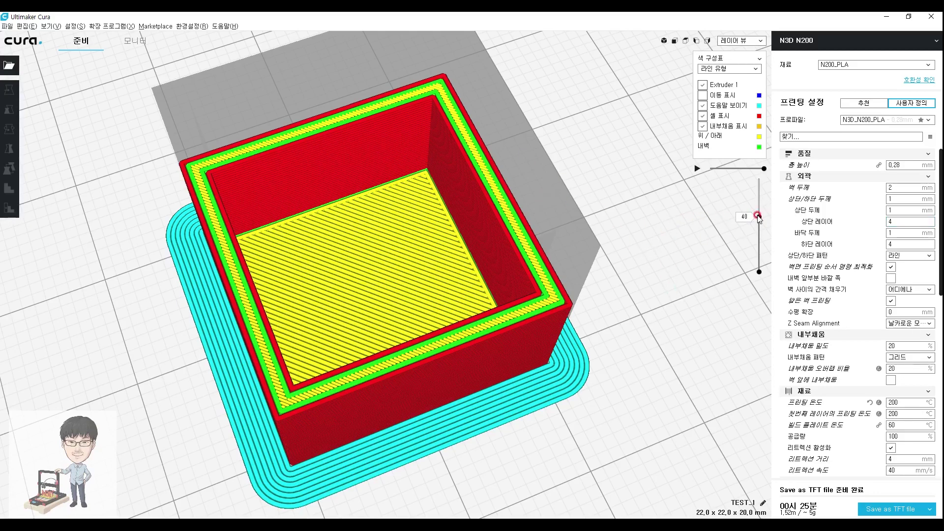
Examine the line fill between the cube's walls at layer 35 and layer 43
left_click_drag(758, 217, 759, 223)
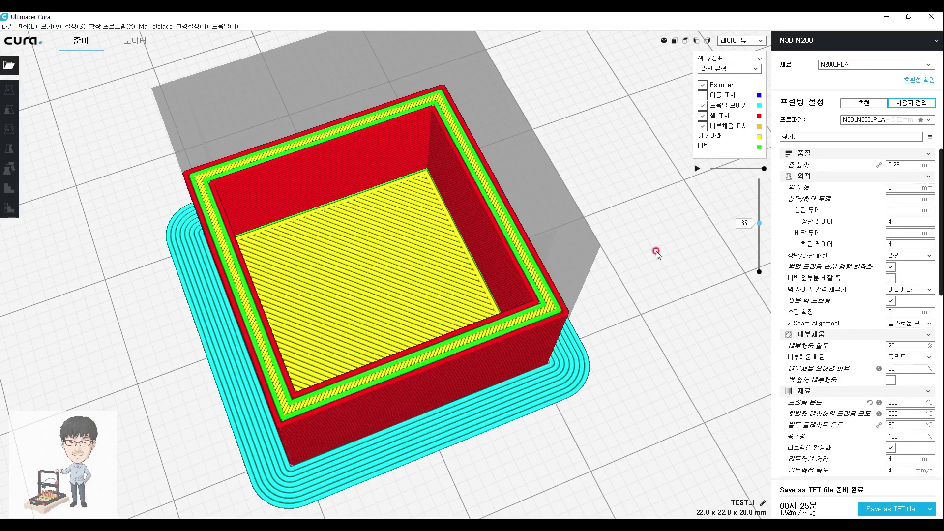
mouse_move(760, 224)
left_mouse_down()
mouse_move(760, 274)
mouse_move(764, 198)
mouse_move(761, 239)
mouse_move(760, 212)
left_mouse_up()
left_click(639, 279)
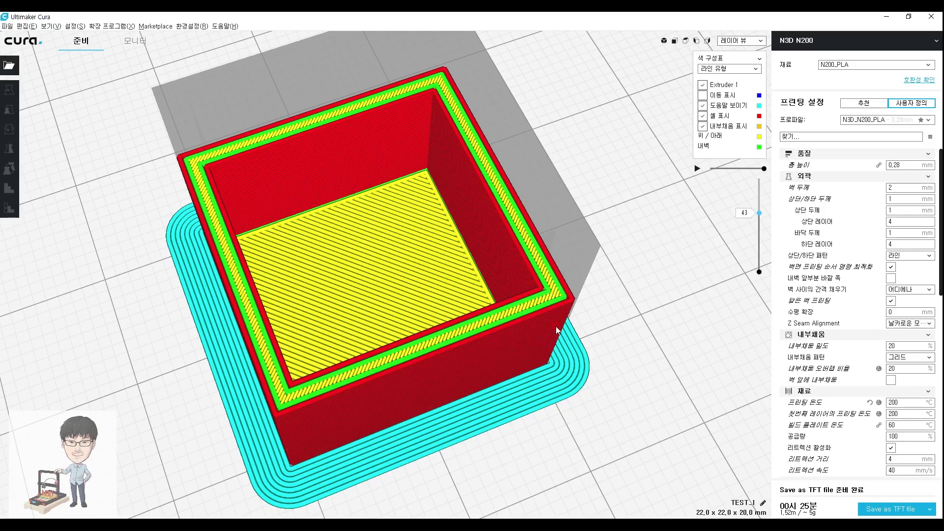
left_click(400, 324)
left_click(451, 341)
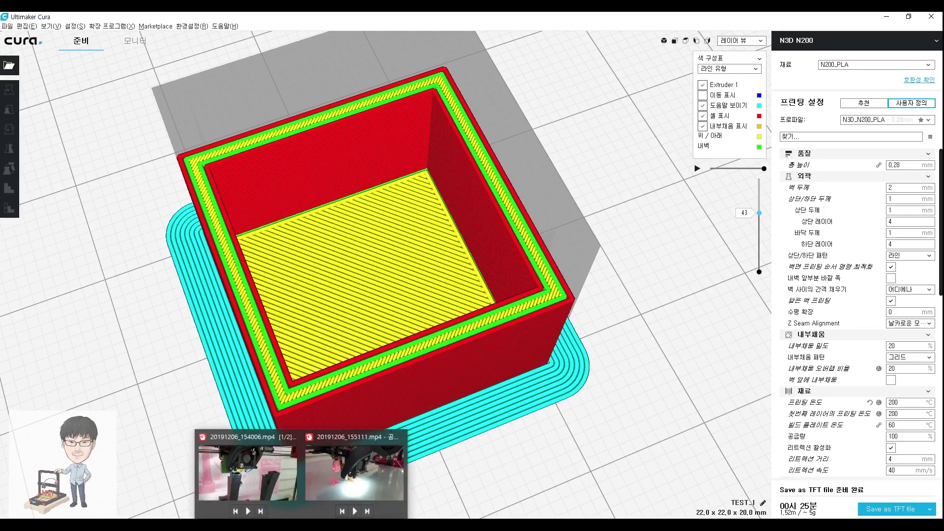
Switch to the GOM Player video 20191206_155111.mp4, watch the print footage, pause it and return to the slicer
left_click(344, 478)
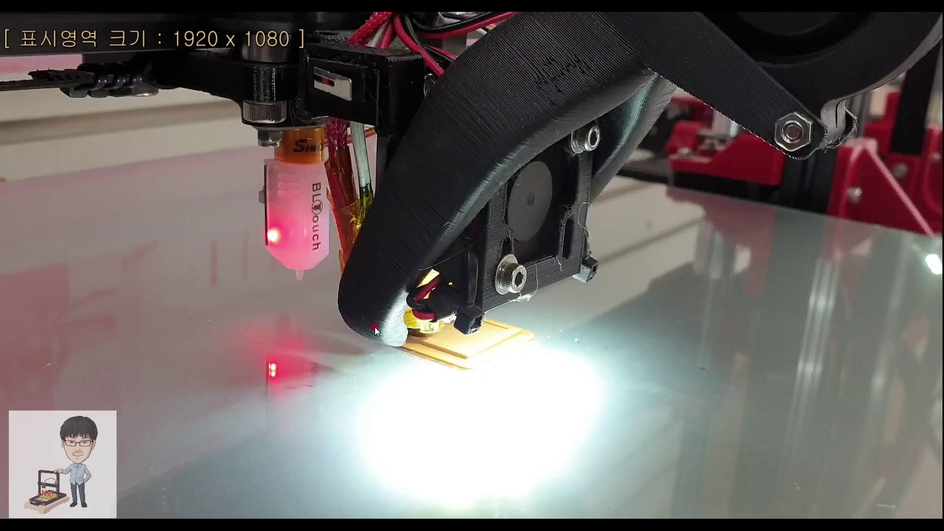
left_click(375, 327)
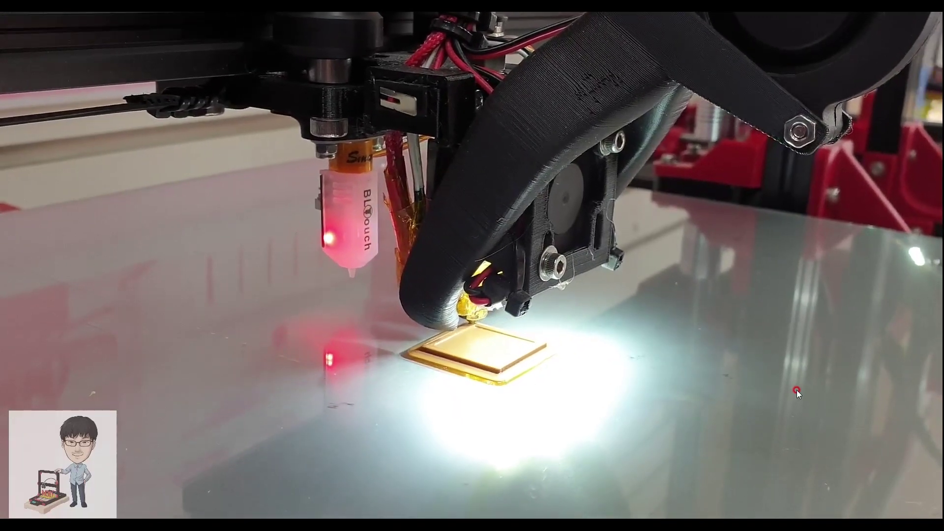
key("space")
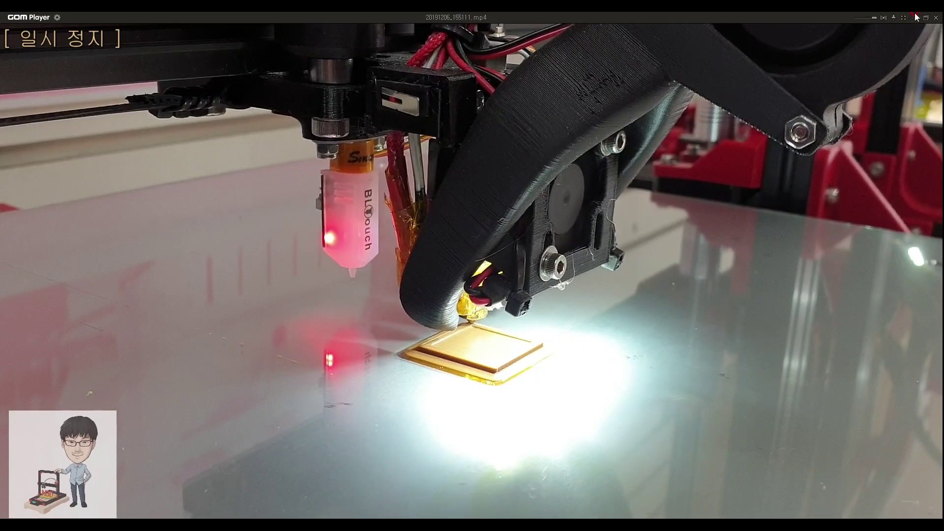
left_click(917, 18)
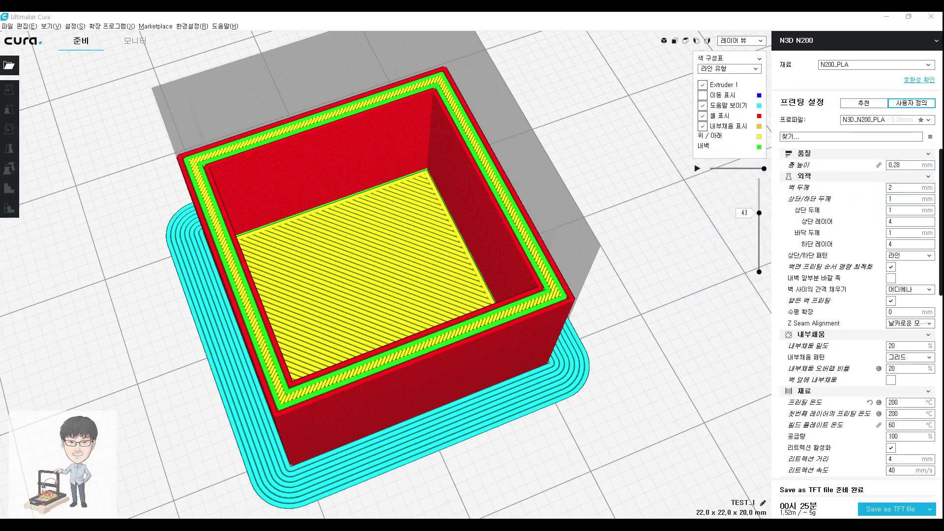
Set the top/bottom pattern to concentric (동심원 형태) and slice the cube again
left_click_drag(779, 250, 936, 264)
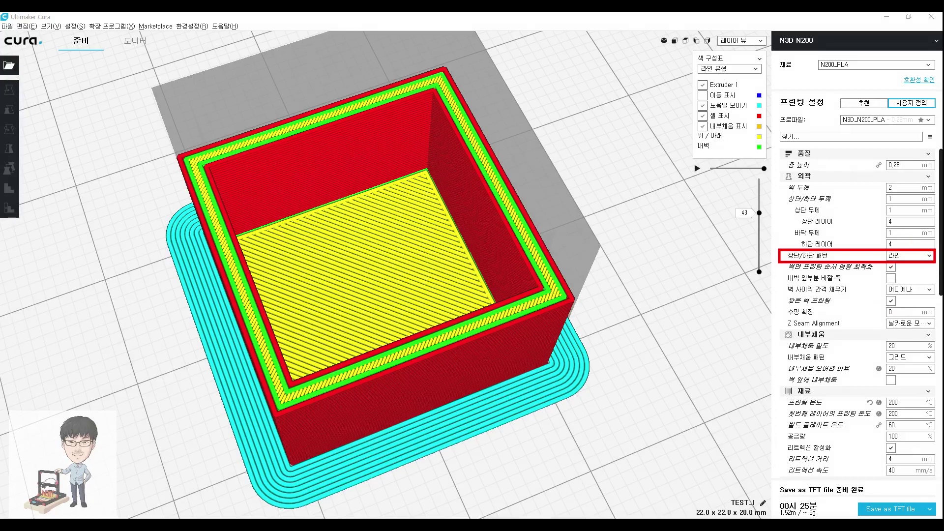
left_click(894, 256)
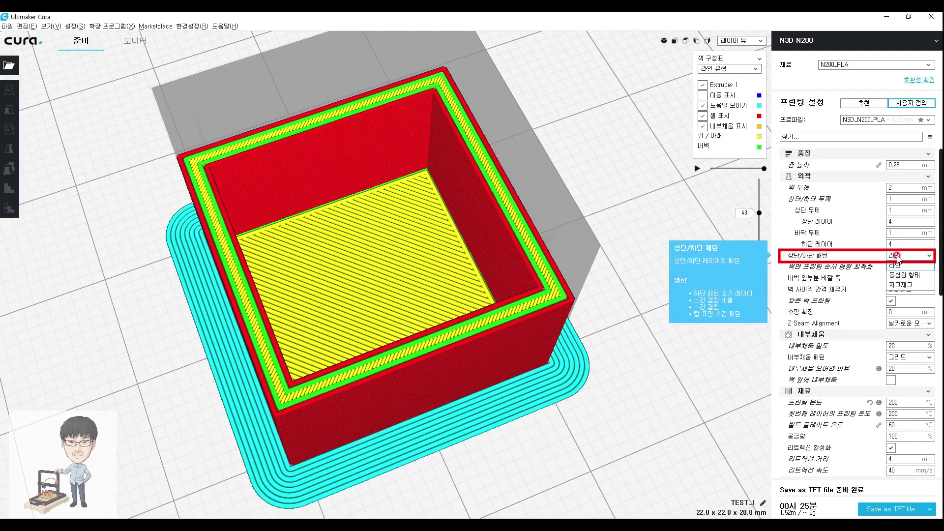
left_click(900, 275)
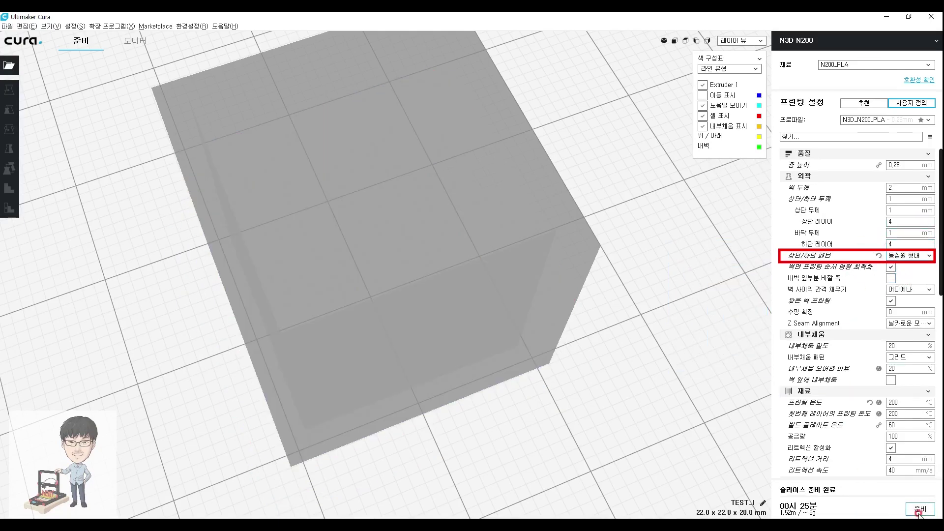
left_click(891, 482)
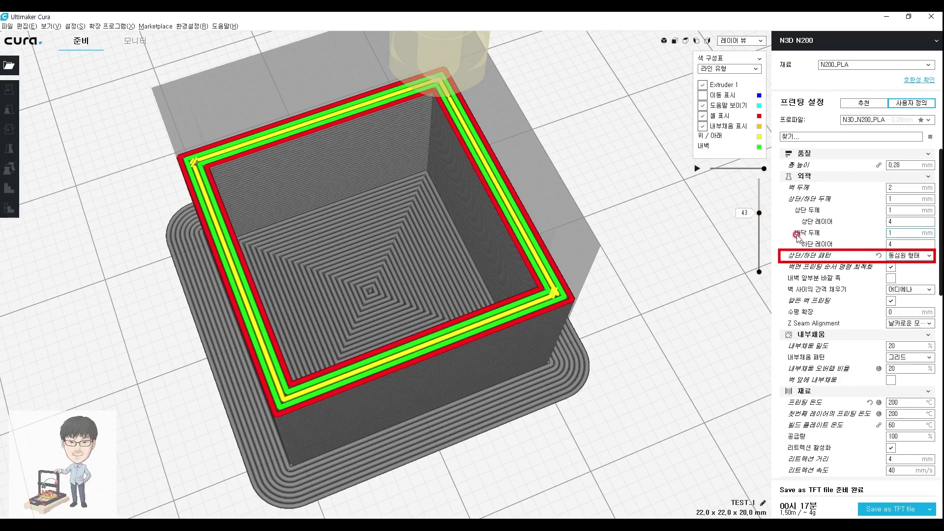
Examine the concentric pattern in the cube's floor and walls at layers 1, 24, 25 and 33
mouse_move(799, 257)
left_click_drag(759, 211, 750, 278)
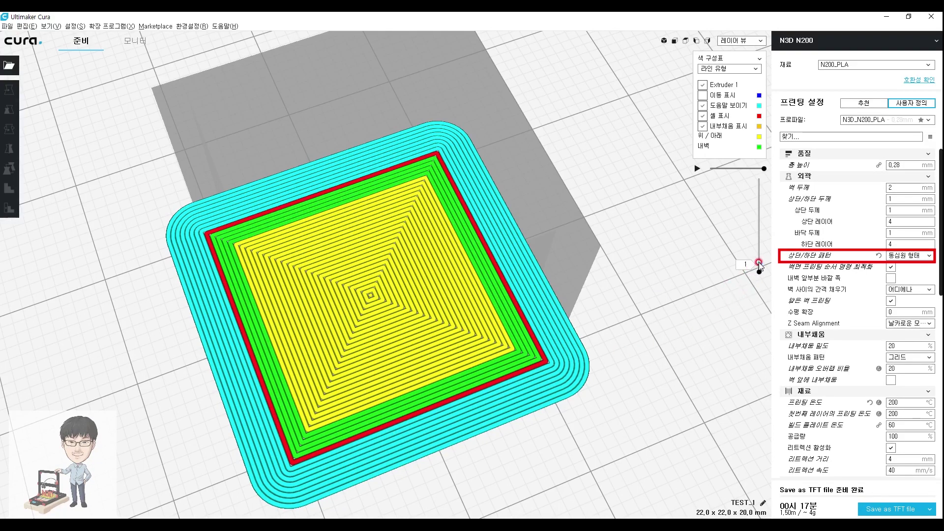
left_click_drag(759, 261, 752, 229)
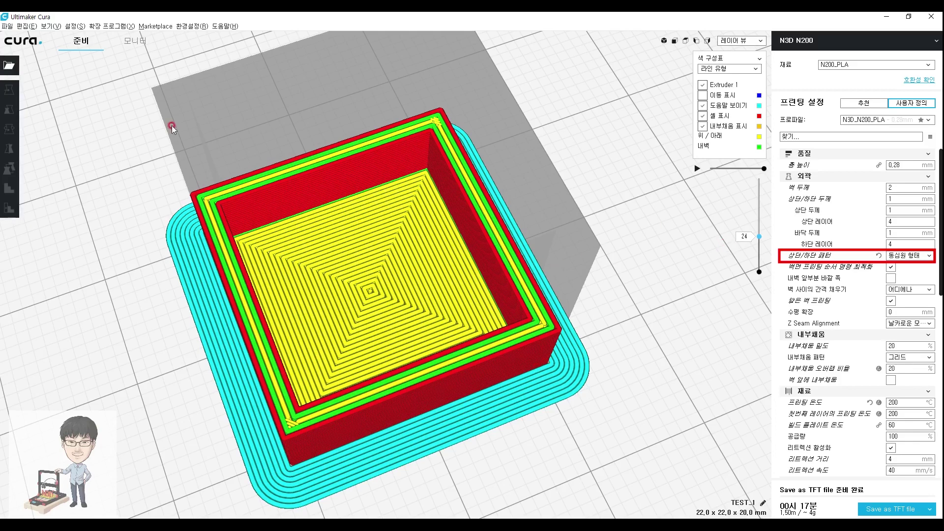
left_click(338, 140)
left_click(753, 245)
mouse_move(754, 234)
left_mouse_down()
mouse_move(762, 273)
mouse_move(762, 181)
mouse_move(753, 273)
mouse_move(747, 240)
left_mouse_up()
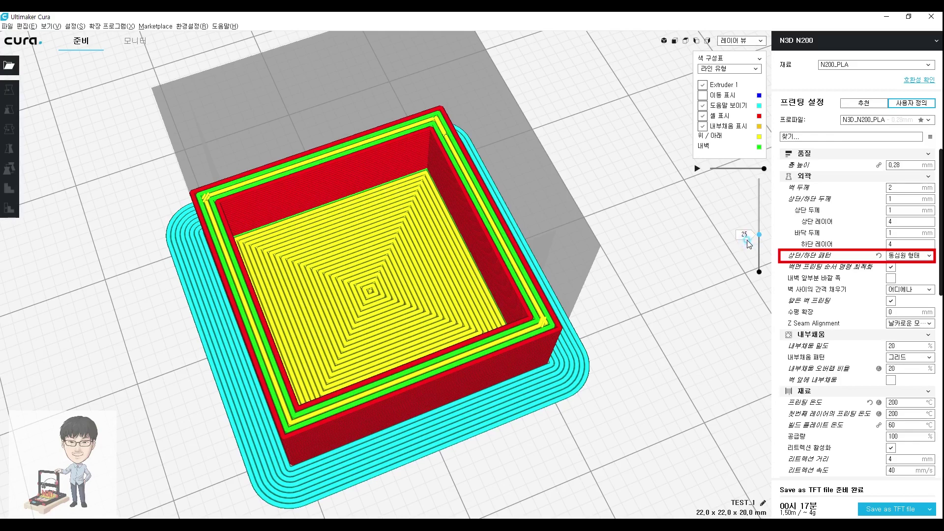
left_click_drag(748, 240, 742, 231)
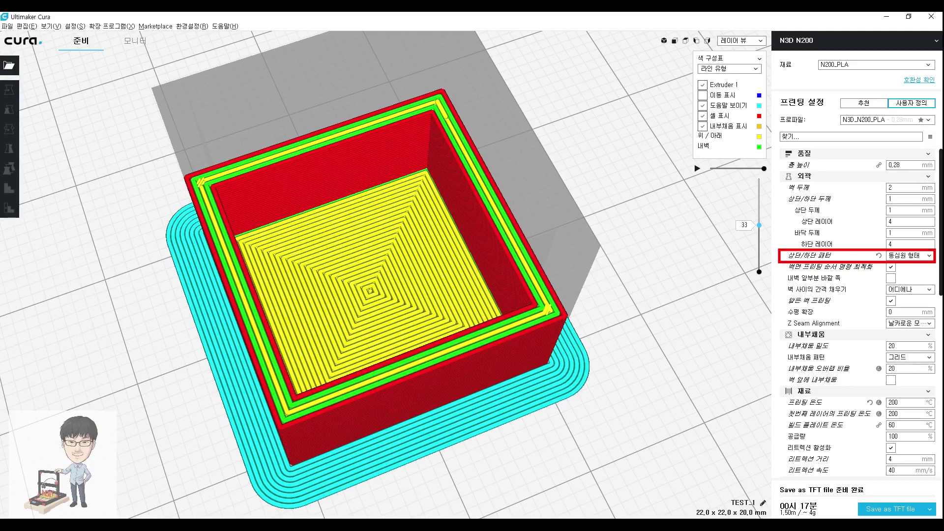
Switch to the dark-themed Ultimaker Cura window and look over its empty build plate and its prepare and preview stages
left_click(264, 509)
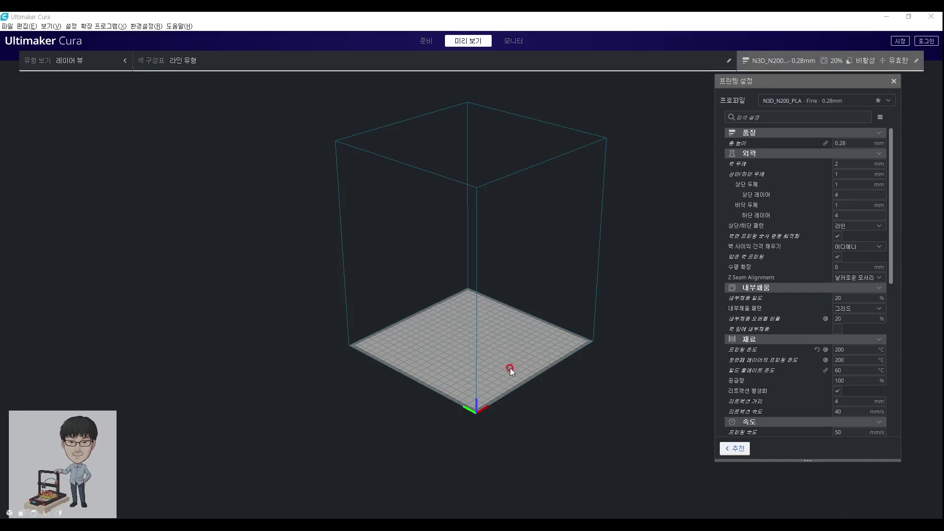
mouse_move(524, 359)
right_mouse_down()
mouse_move(506, 373)
mouse_move(494, 365)
right_mouse_up()
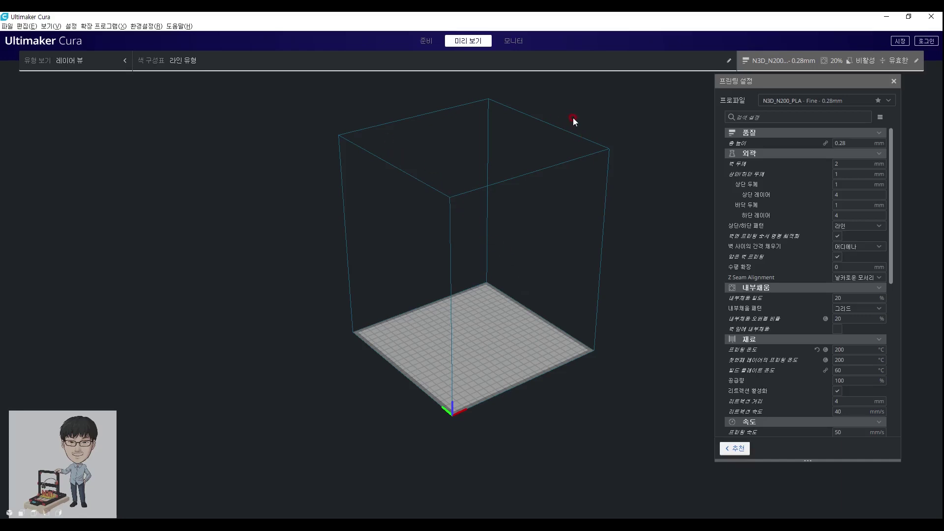
left_click(432, 42)
left_click(460, 42)
middle_click_drag(465, 344, 310, 368)
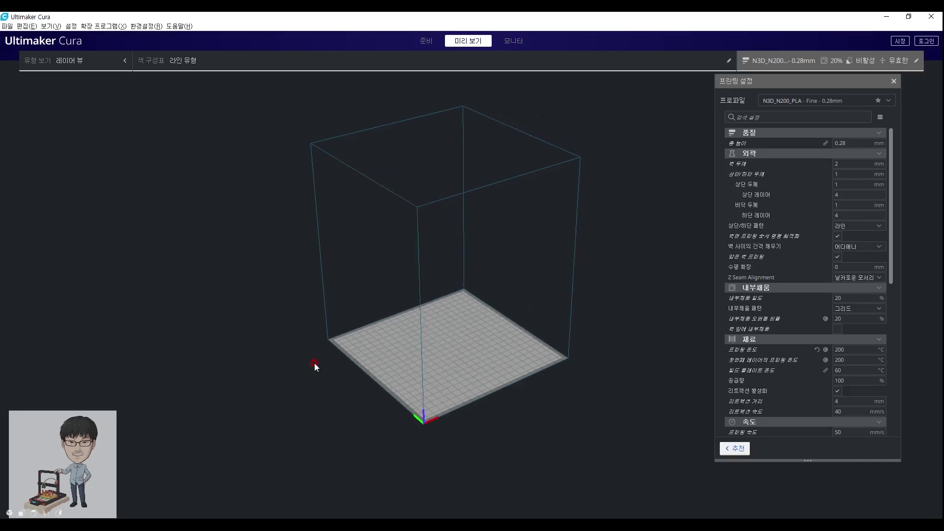
scroll(489, 346, "up", 1)
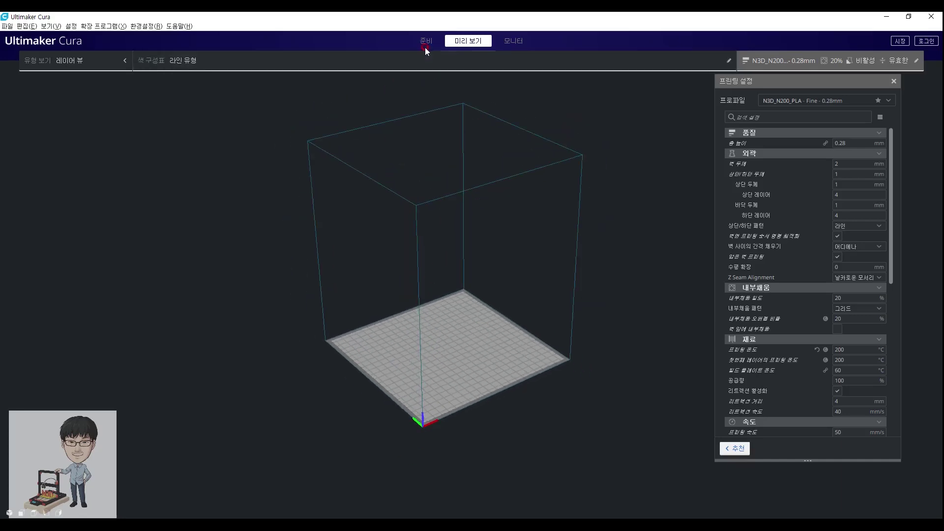
Load the TEST_1 model from the 큐라강의 folder onto the build plate
left_click(32, 60)
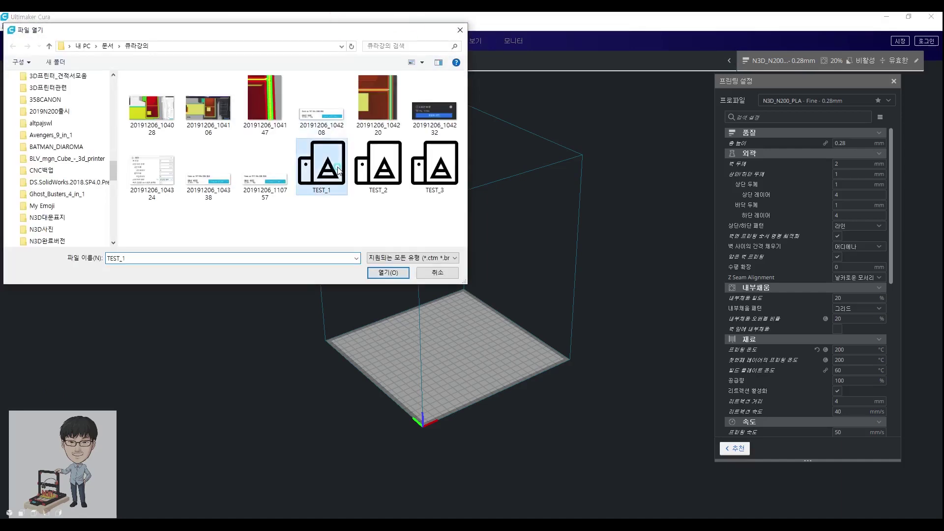
double_click(347, 164)
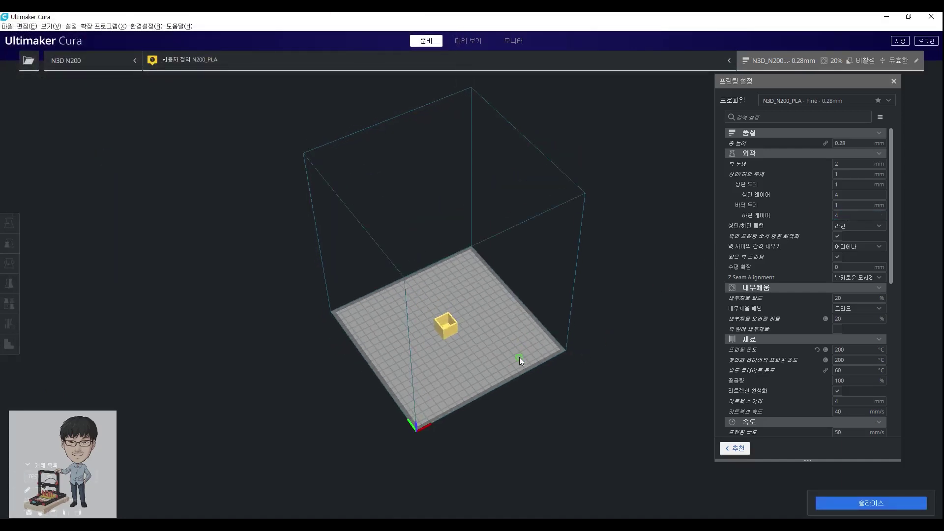
scroll(519, 357, "up", 10)
scroll(461, 319, "up", 6)
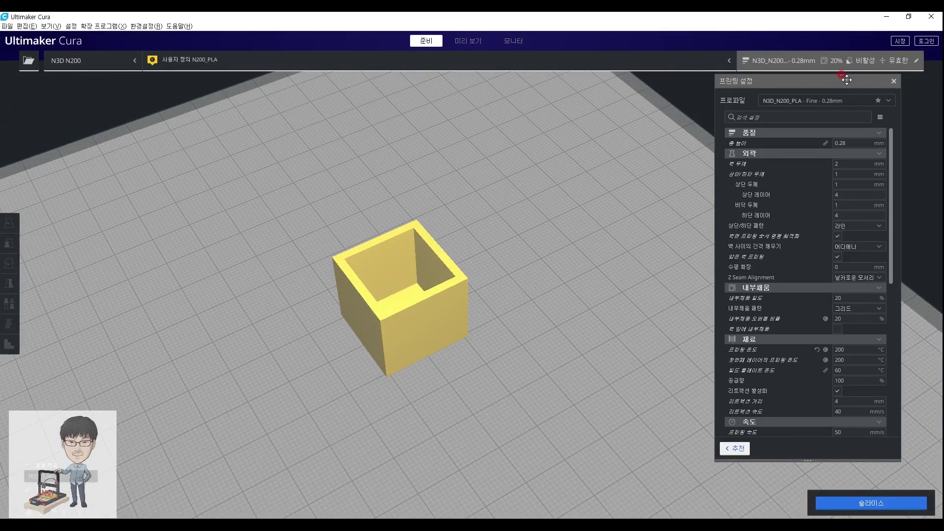
Slice the TEST_1 cube with the line (라인) top/bottom pattern and show its layer preview
mouse_move(829, 247)
left_click_drag(719, 219, 889, 232)
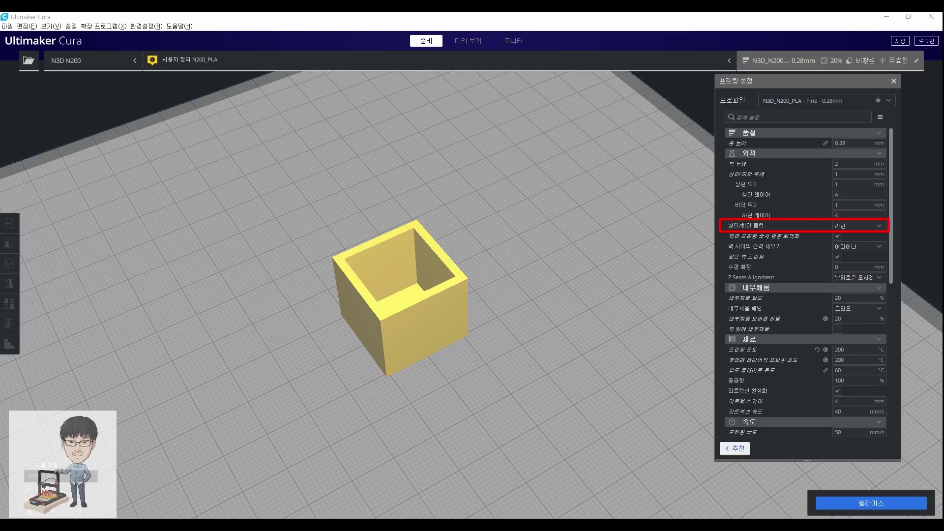
left_click(879, 504)
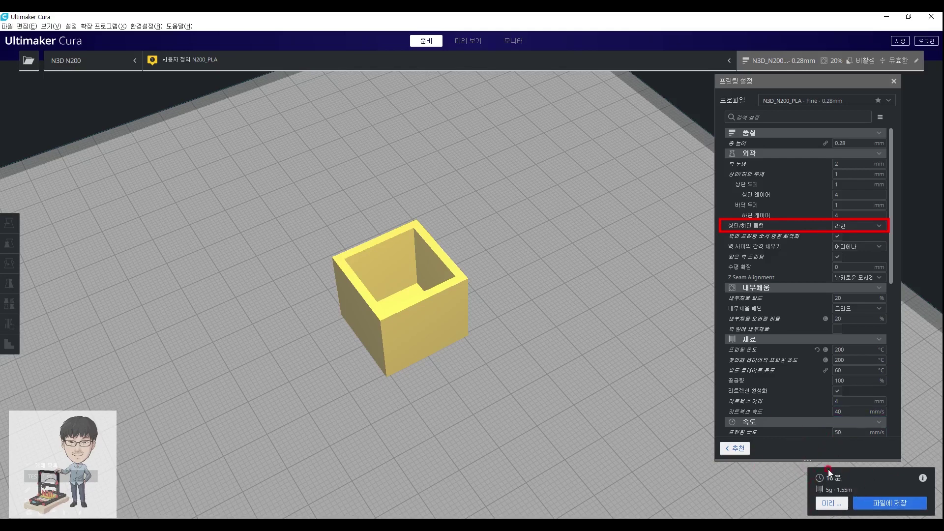
right_click_drag(498, 334, 398, 137)
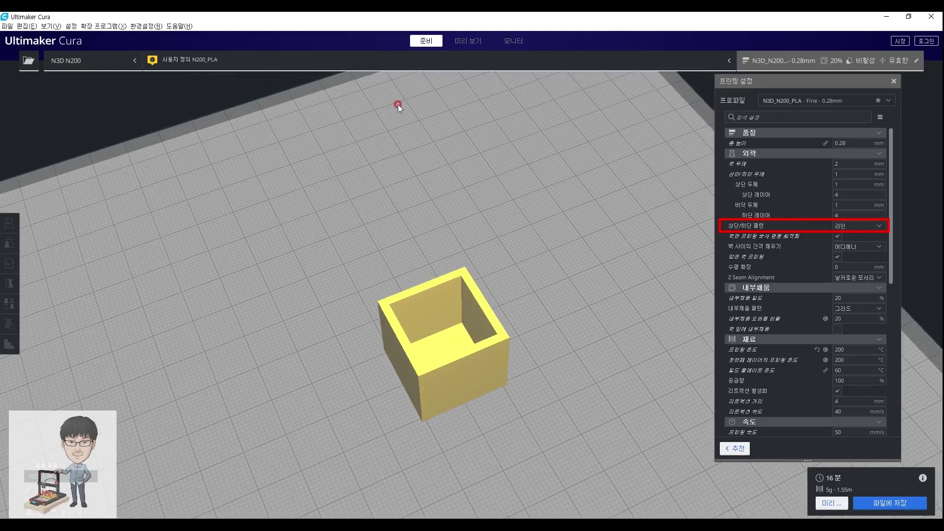
left_click(471, 40)
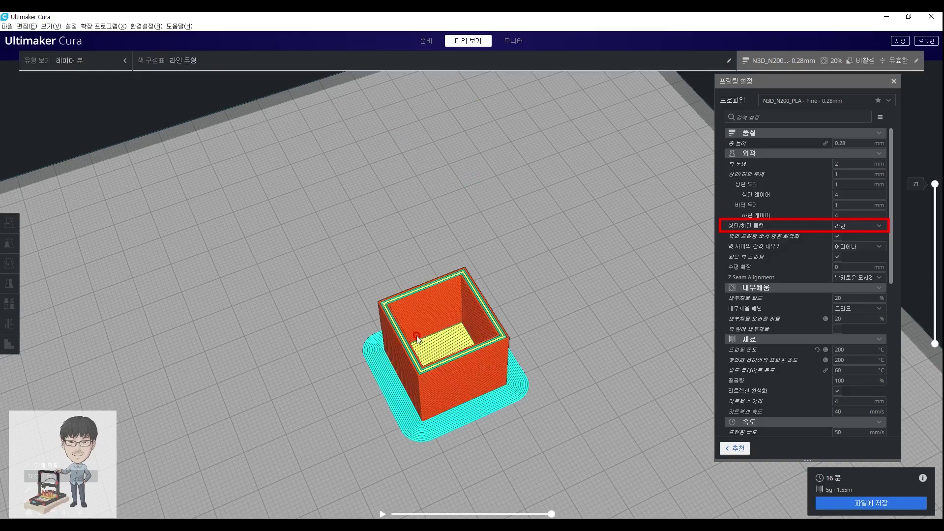
Examine the cube's wall fill and floor in the layer preview, lowering the displayed layer to 55
scroll(441, 329, "up", 8)
scroll(175, 299, "down", 3)
right_click_drag(368, 393, 521, 374)
scroll(491, 384, "up", 3)
right_click_drag(558, 234, 686, 234)
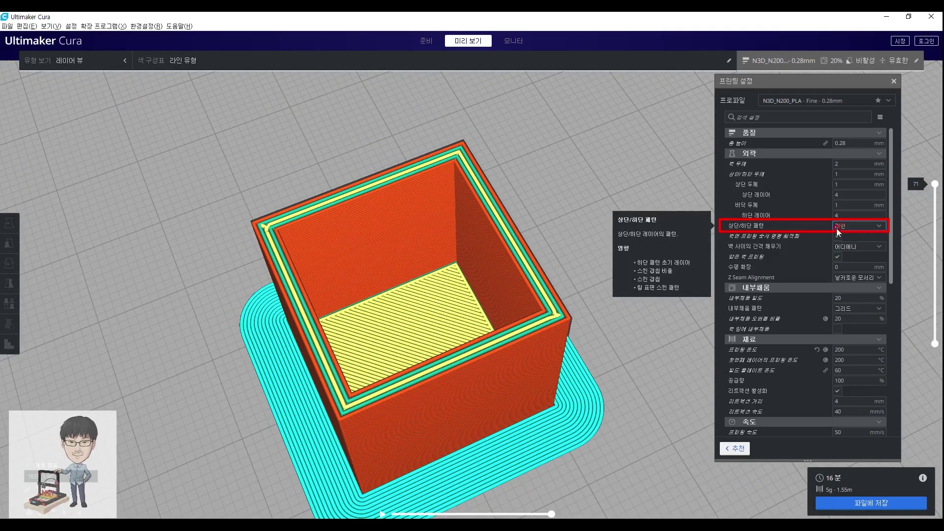
right_click_drag(475, 291, 471, 291)
scroll(471, 292, "up", 1)
left_click_drag(936, 183, 927, 225)
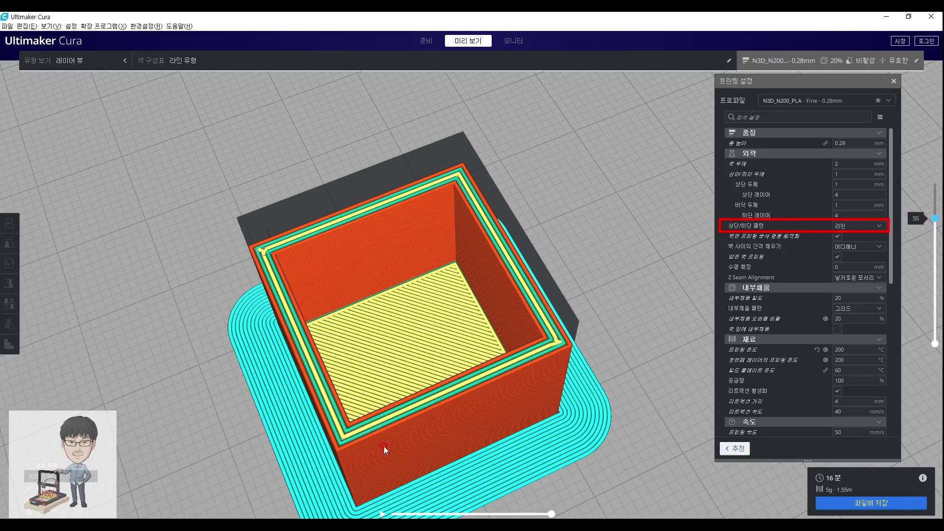
Lower the displayed layer to 1 and step up to layer 6 to examine the cube's floor and first wall layers
left_click_drag(934, 219, 940, 344)
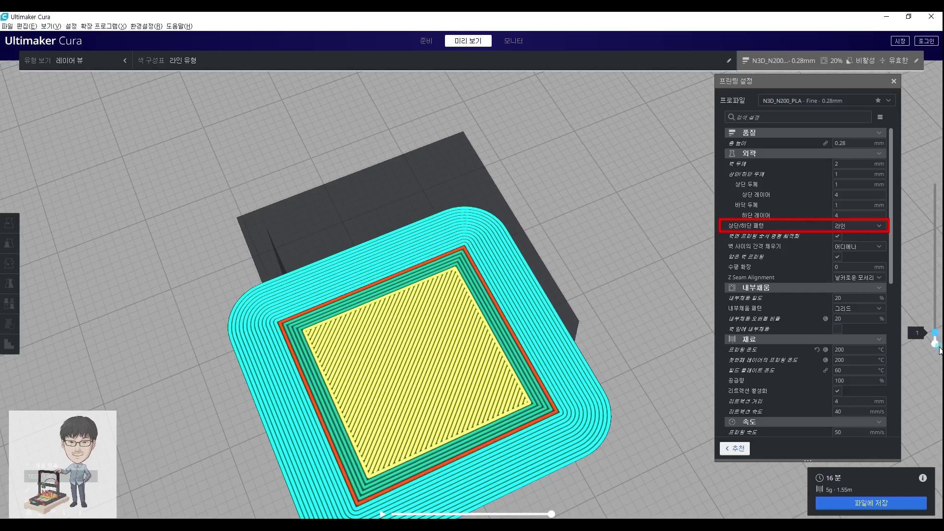
key("Up")
key("Up")
key("Down")
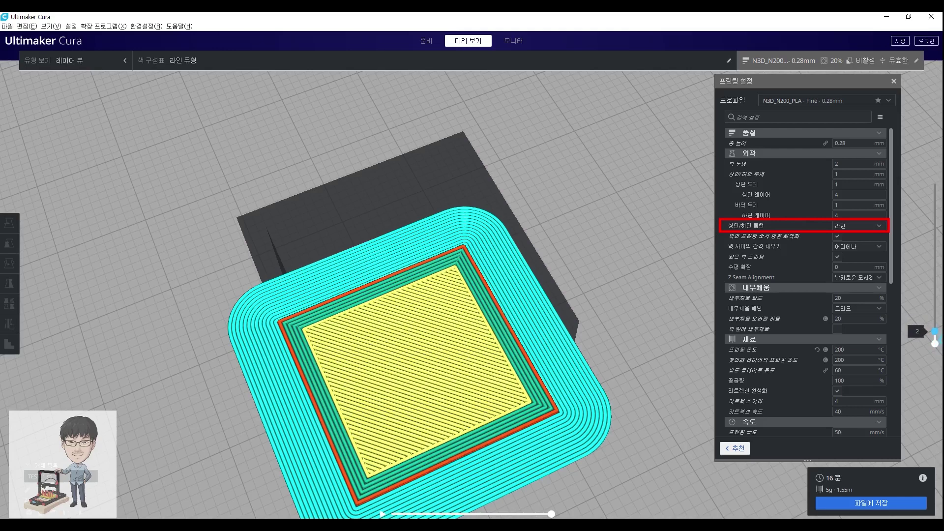
key("Up")
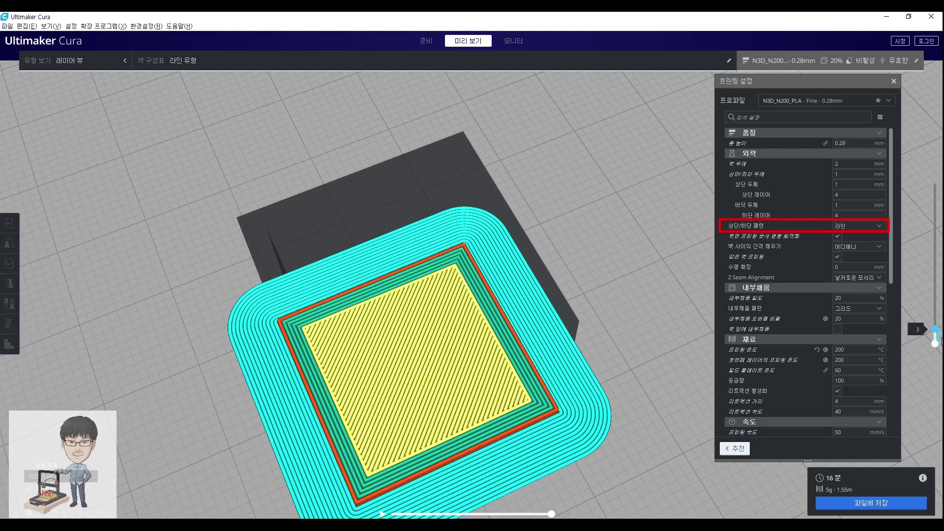
key("Up")
key("Up")
key("Up")
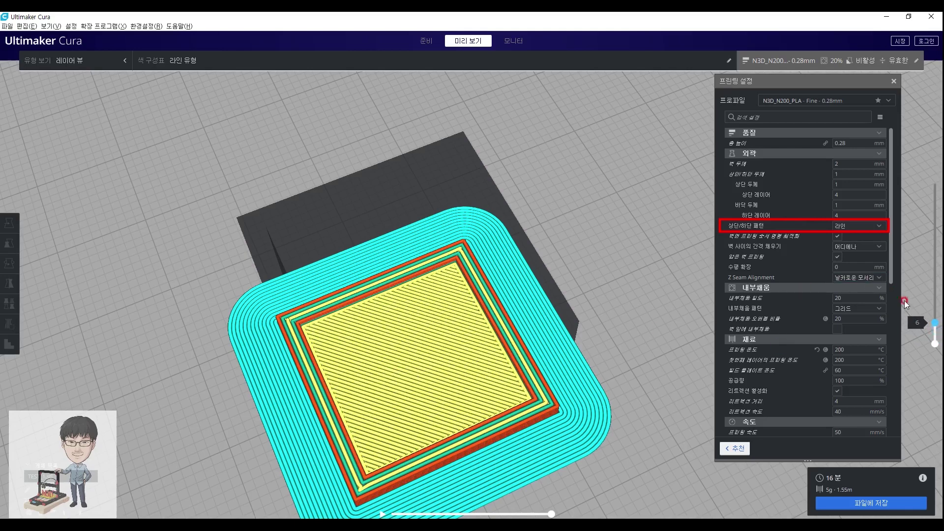
Raise the displayed layer to 23 and on to 71 to examine the wall fill up to the cube's top
left_click_drag(934, 324, 935, 286)
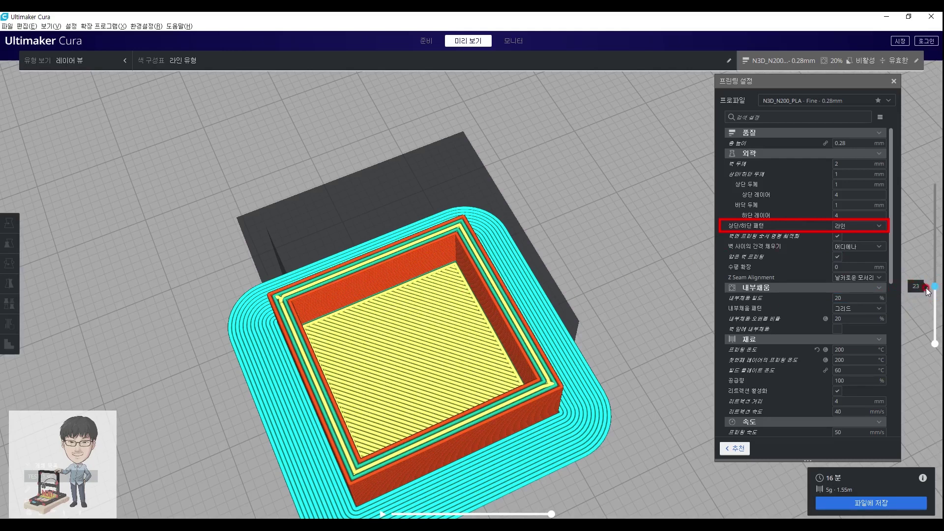
left_click_drag(935, 285, 936, 183)
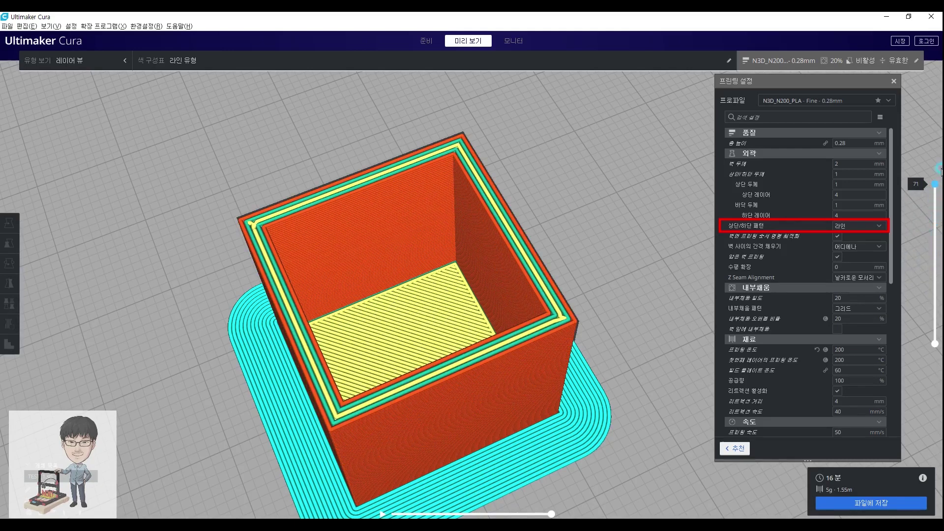
left_click(425, 297)
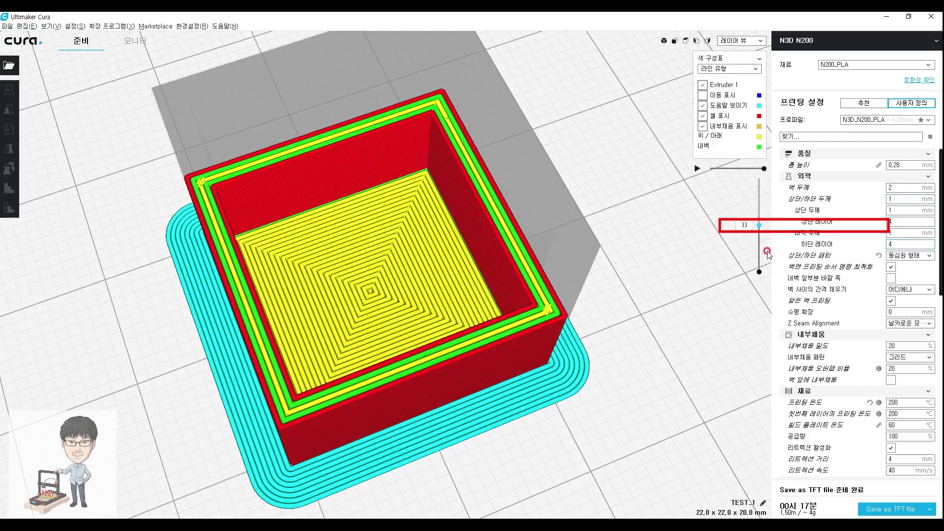
In the light-themed Cura window, reset the top/bottom pattern to line (라인) and slice the cube again
left_click(769, 254)
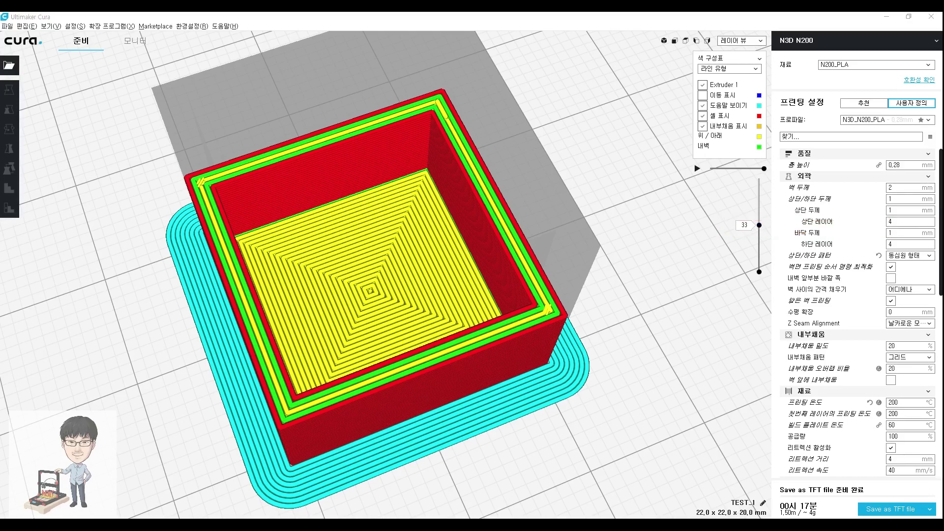
left_click(891, 264)
left_click(879, 255)
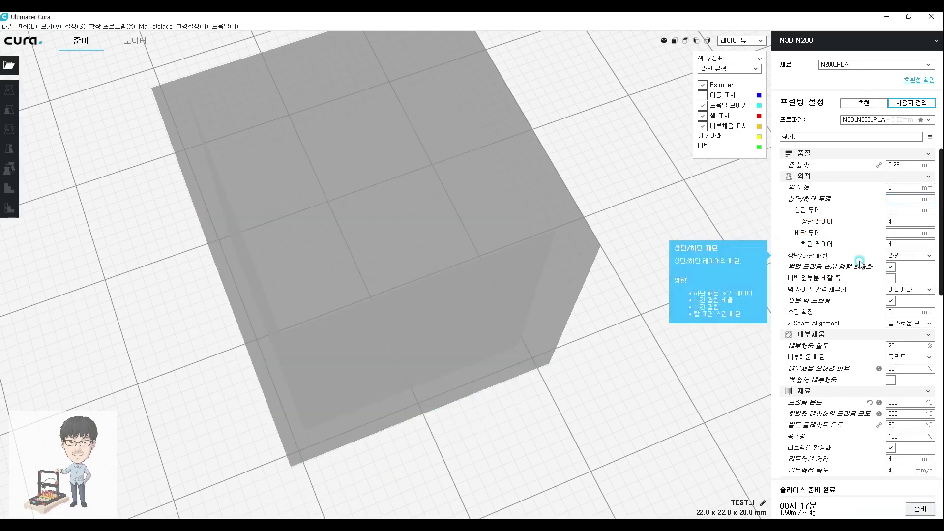
left_click(921, 508)
left_click(430, 102)
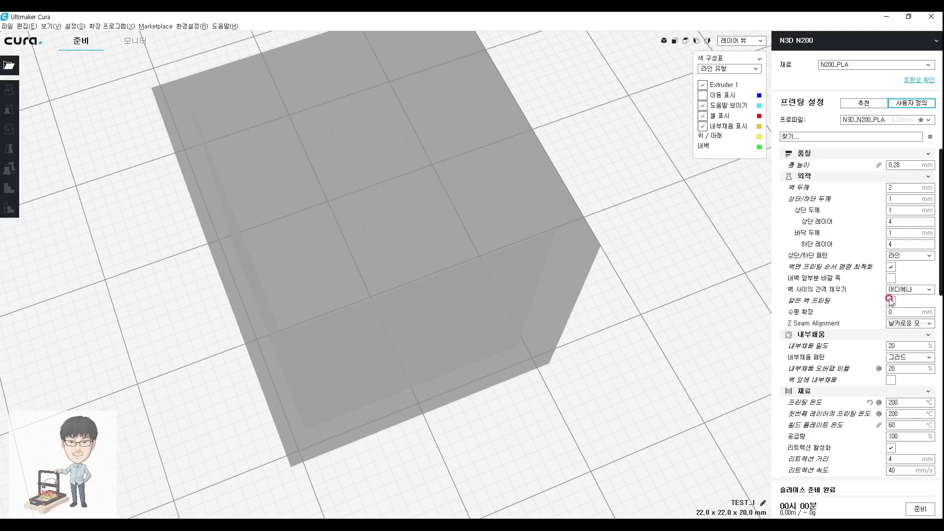
left_click(829, 257)
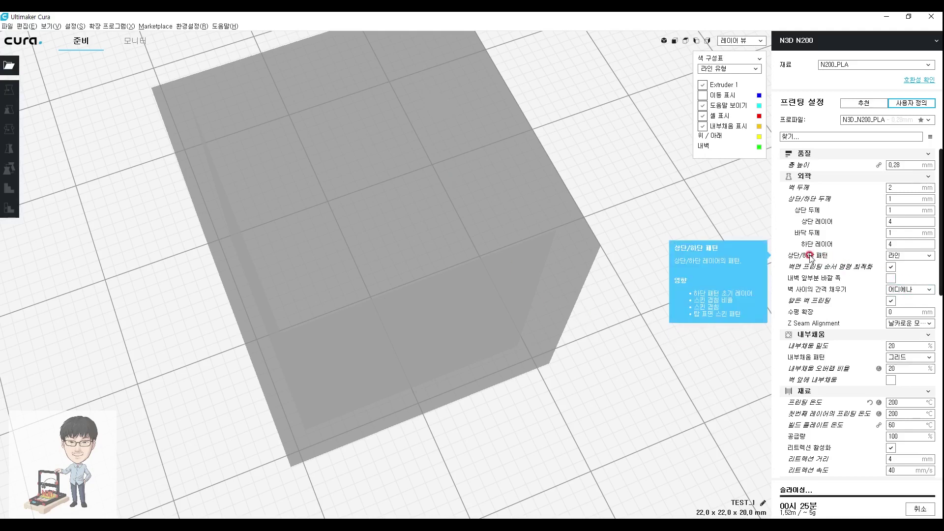
Try the concentric (동심원 형태) top/bottom pattern, then restore the default line (라인) pattern
left_click(894, 256)
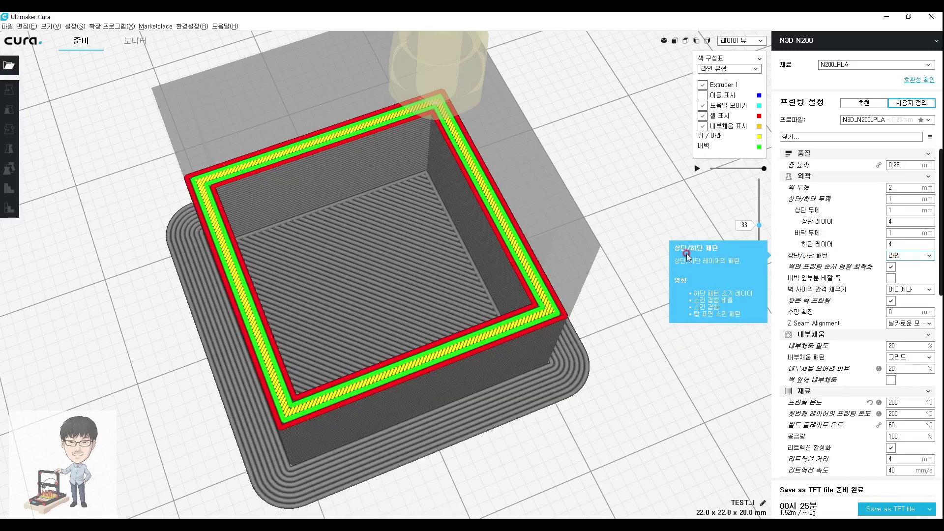
left_click(894, 246)
left_click(896, 256)
left_click(897, 268)
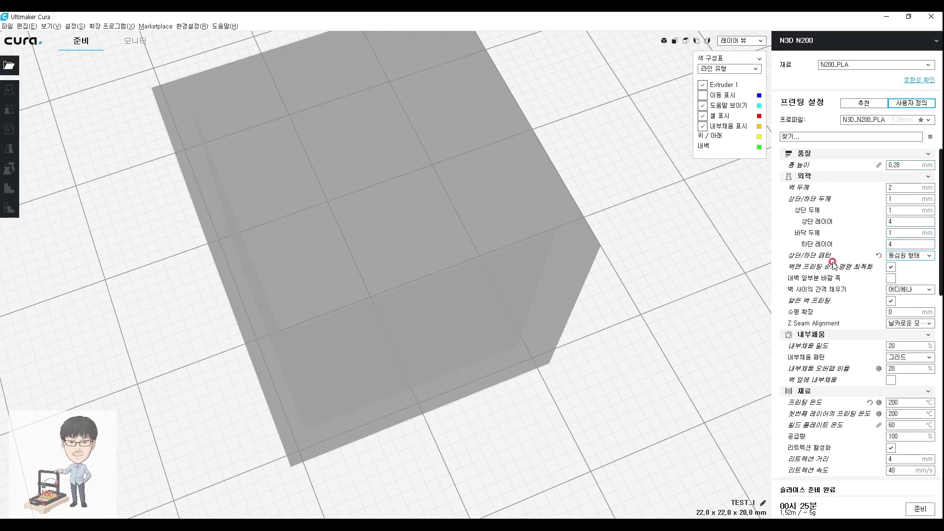
mouse_move(849, 256)
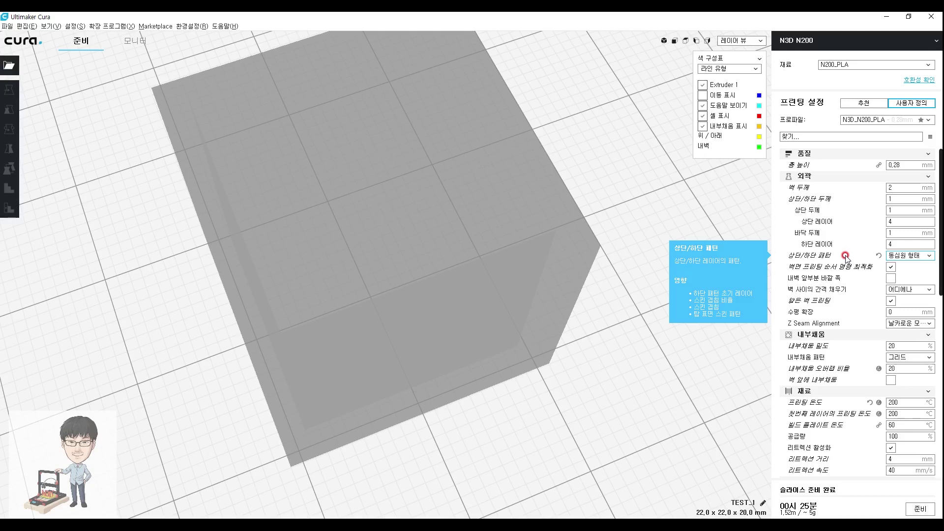
left_click(879, 254)
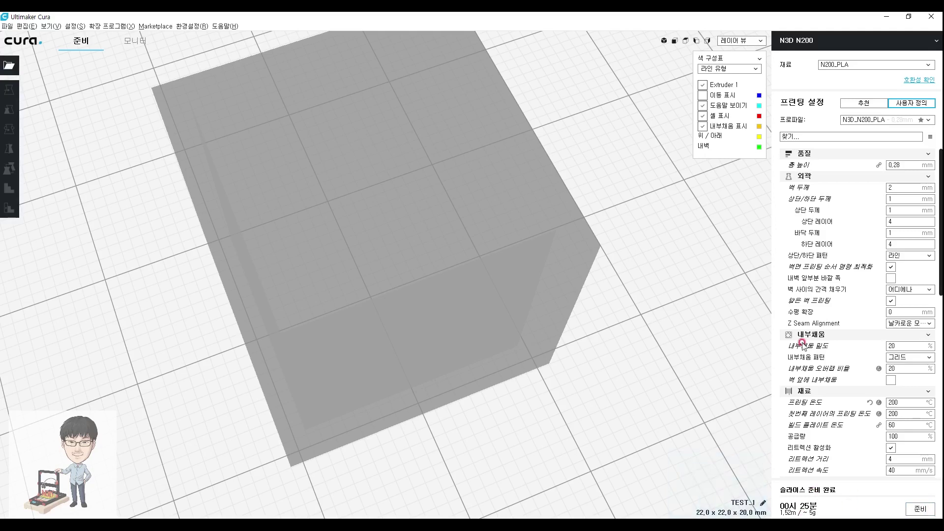
Set the top/bottom pattern to concentric (동심원 형태) and slice the cube with it
left_click(901, 253)
left_click(894, 275)
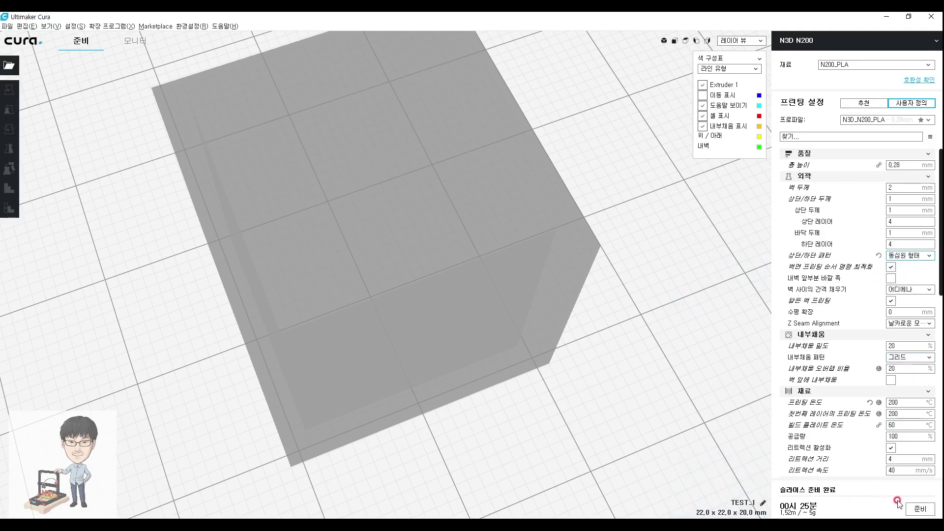
left_click(918, 509)
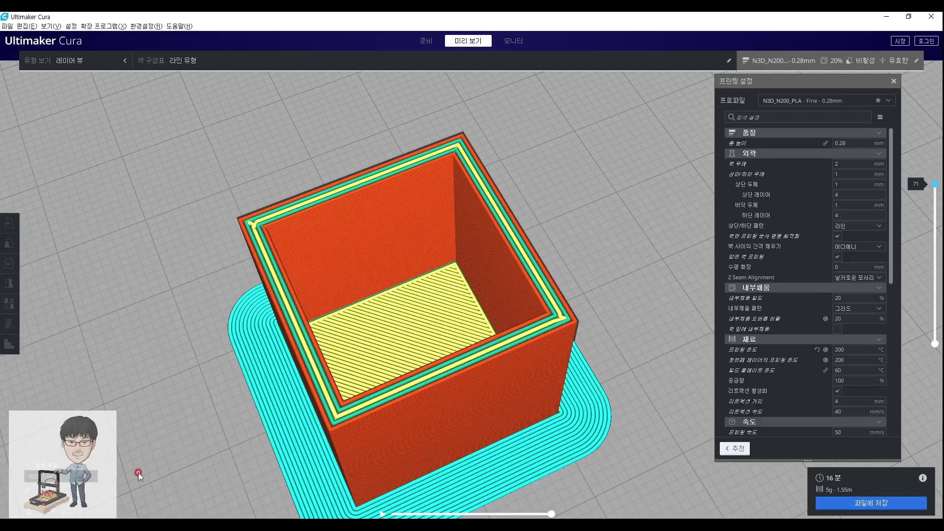
Watch the printing footage in 20191206_154006.mp4, then return to the dark-themed Cura window and view the cube's walls from a lower angle
right_click_drag(139, 475, 430, 278)
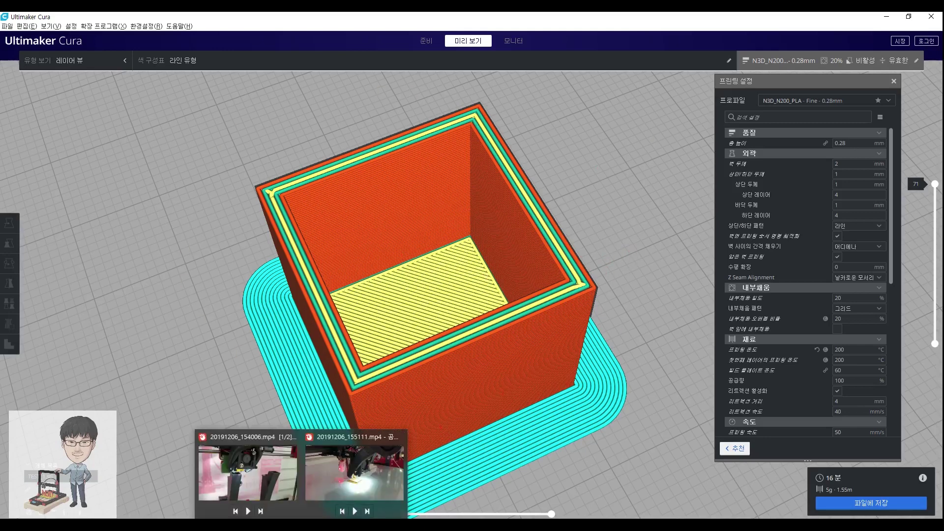
left_click(247, 493)
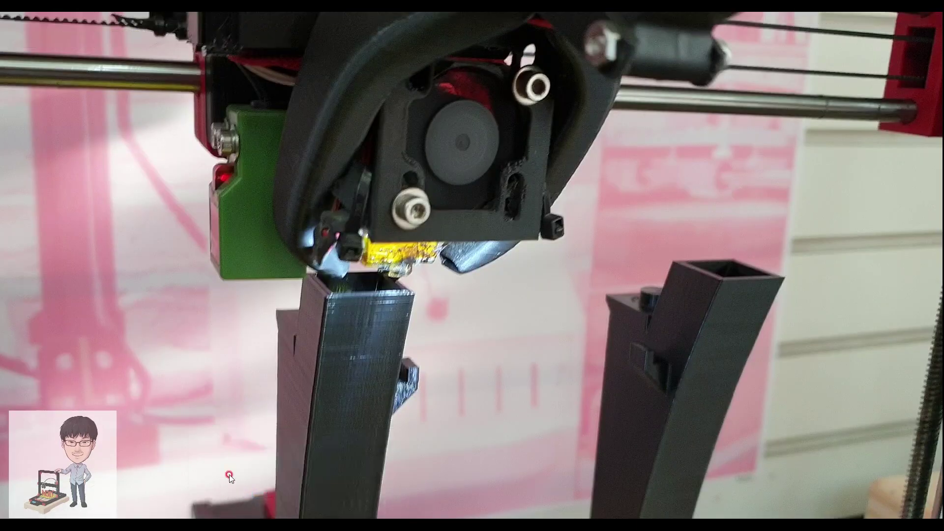
left_click(444, 329)
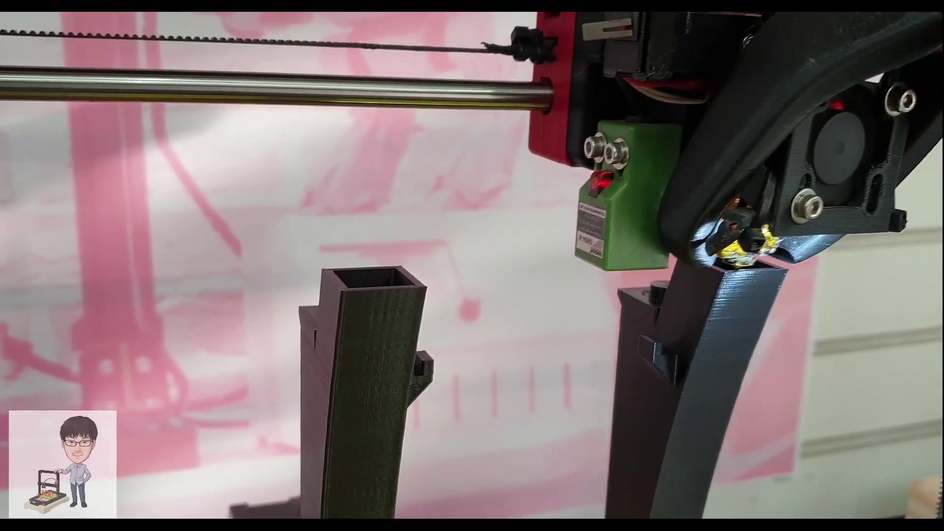
key("space")
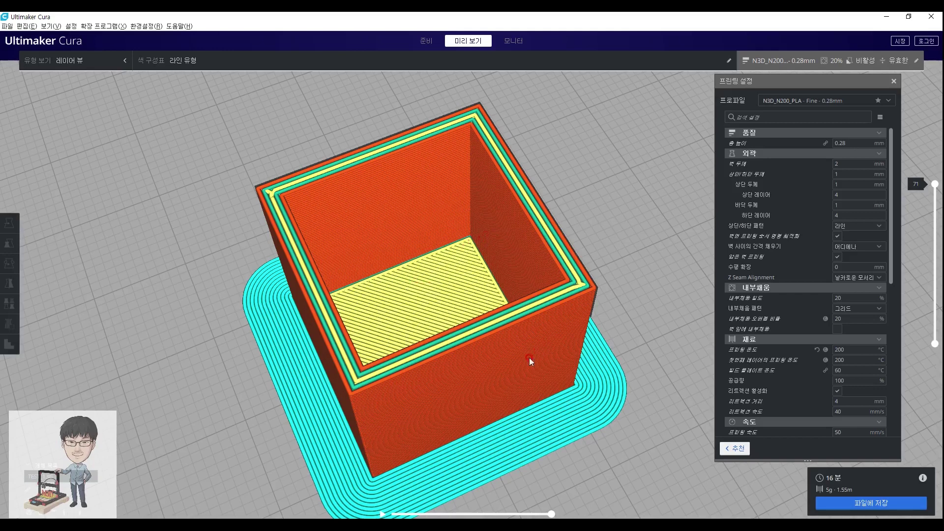
right_click_drag(464, 383, 449, 348)
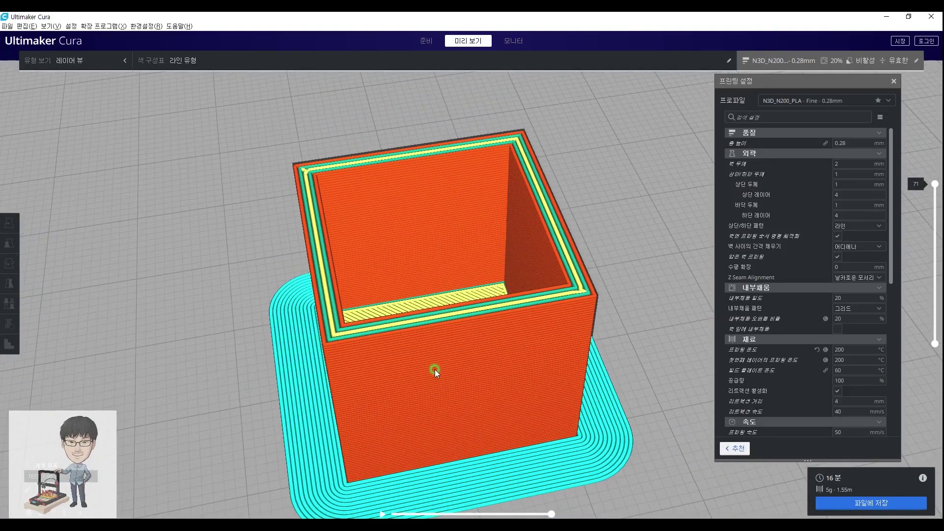